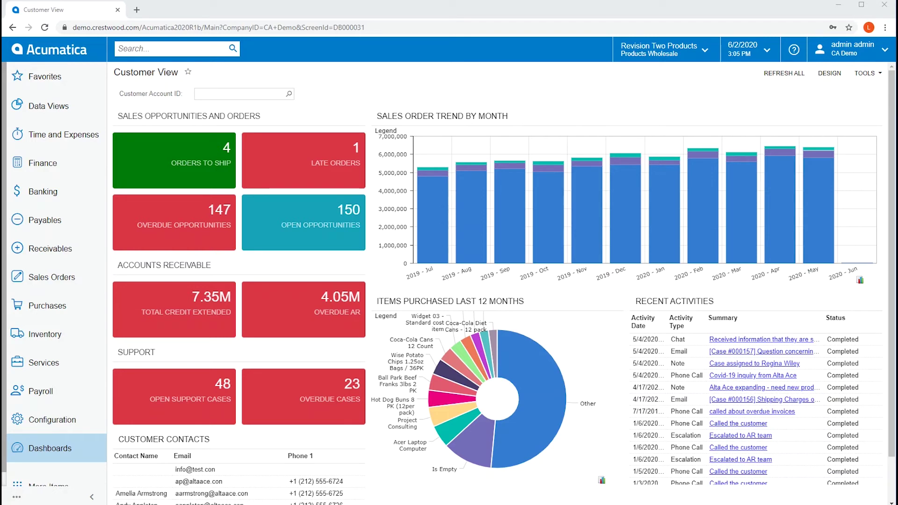
# Step: Search for 'import' and open the Import Scenarios (SM206025) screen from the results
pyautogui.click(181, 49)
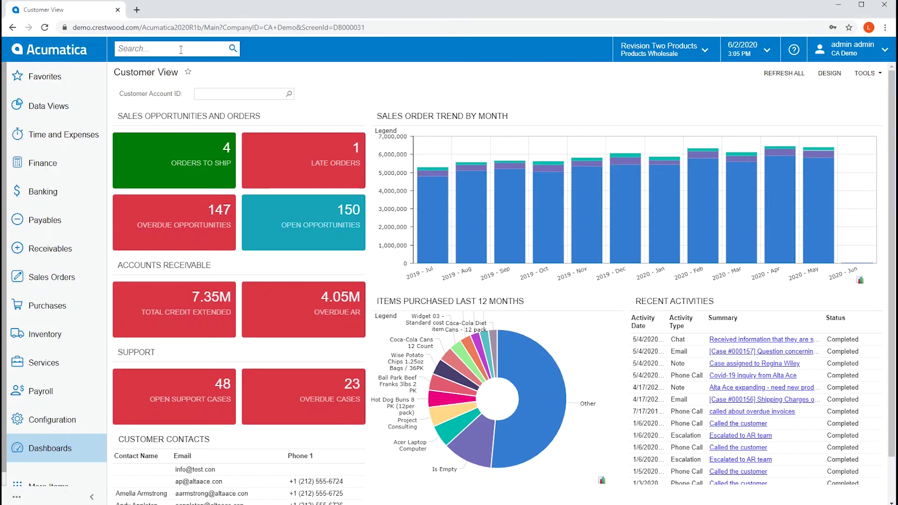
pyautogui.write('import')
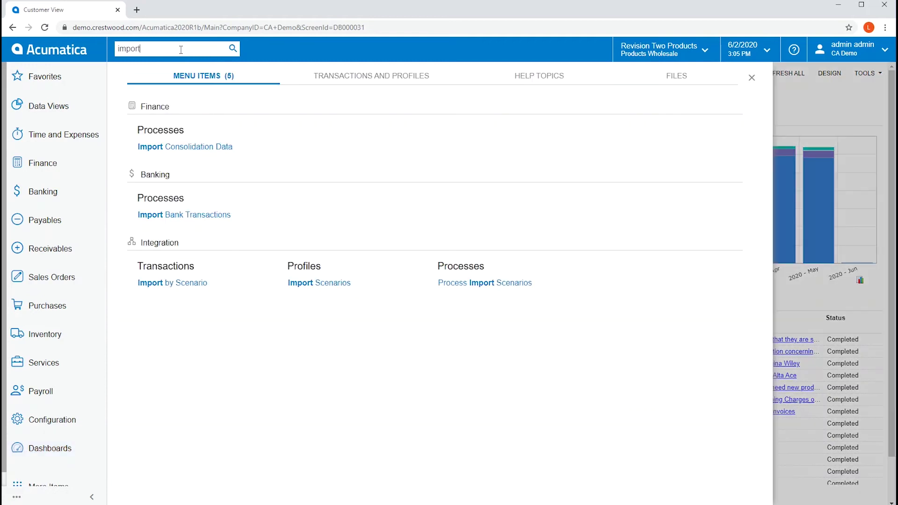
pyautogui.click(318, 284)
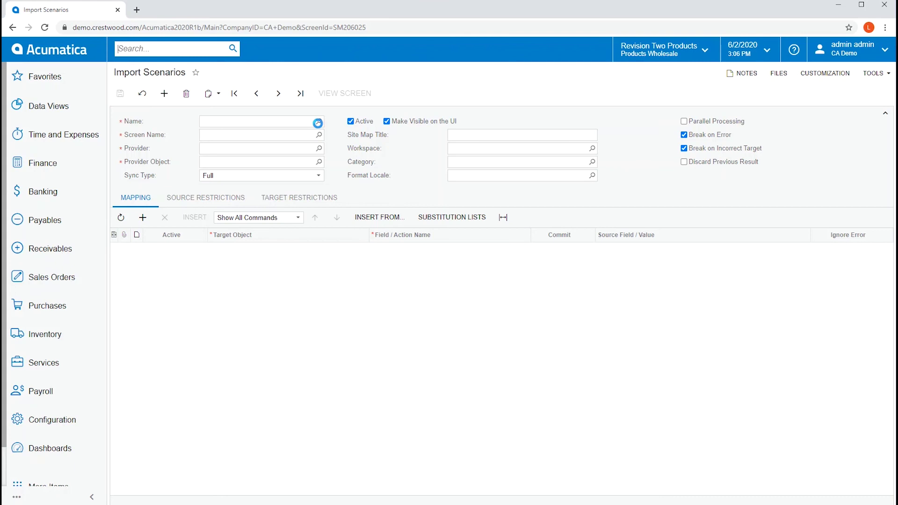
# Step: Choose Import IN Stock Items from the scenario Name lookup to load its mapping rows
pyautogui.click(319, 122)
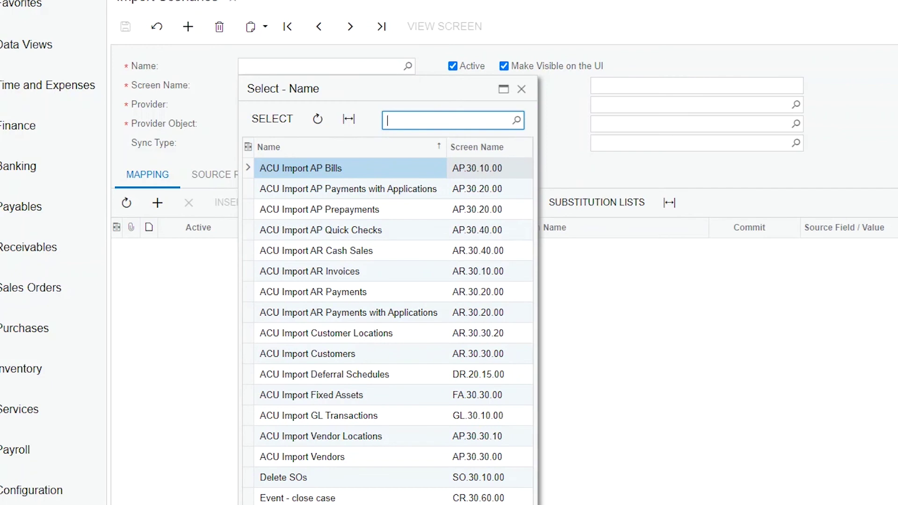
pyautogui.scroll(-5, 388, 327)
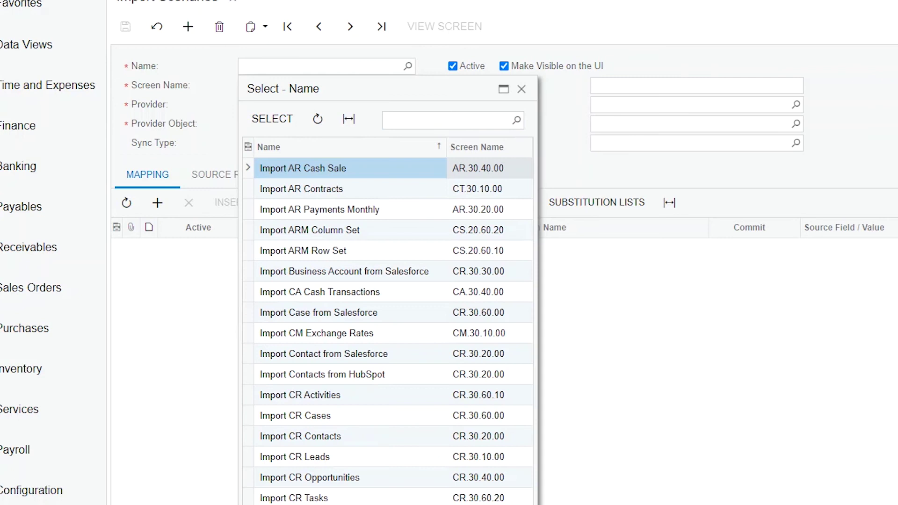
pyautogui.scroll(-5, 388, 328)
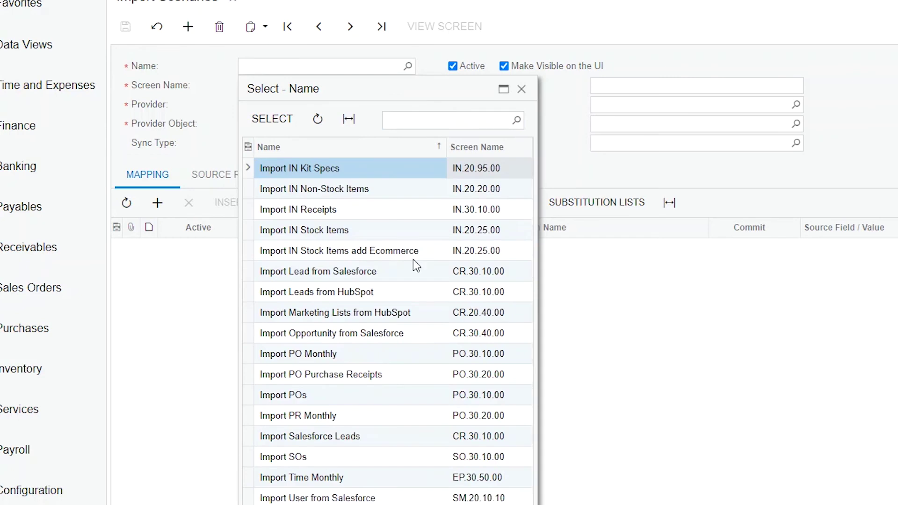
pyautogui.click(360, 232)
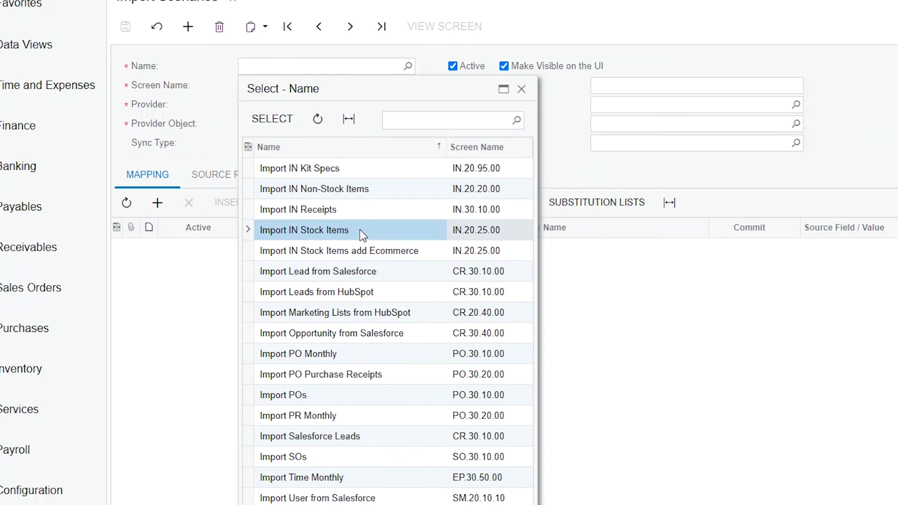
pyautogui.doubleClick(360, 231)
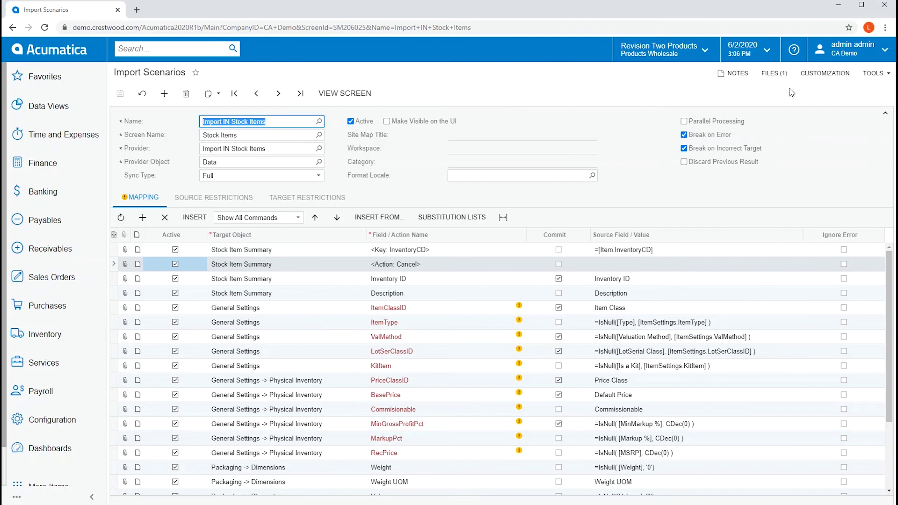
# Step: List the scenario's files and start downloading IN Import Inventory Stock Items Template.xlsx, cancelling the save
pyautogui.click(772, 84)
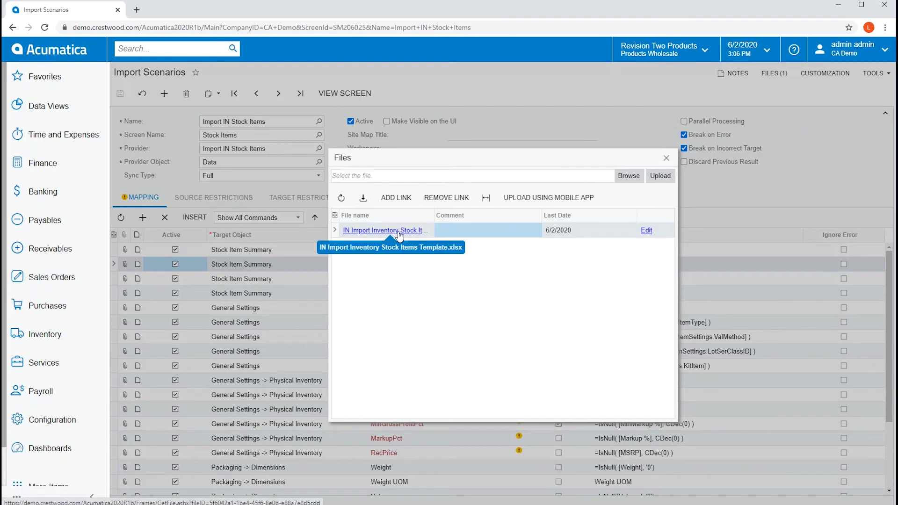
pyautogui.click(399, 232)
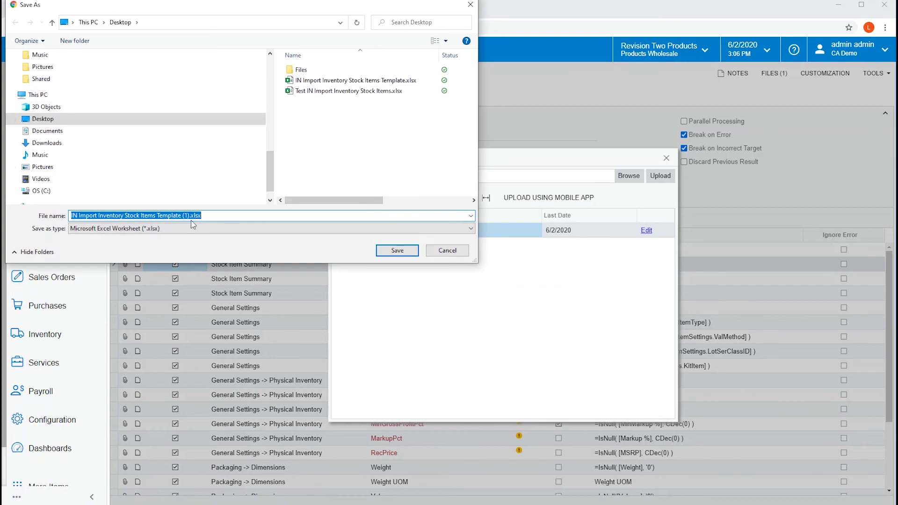
pyautogui.click(448, 251)
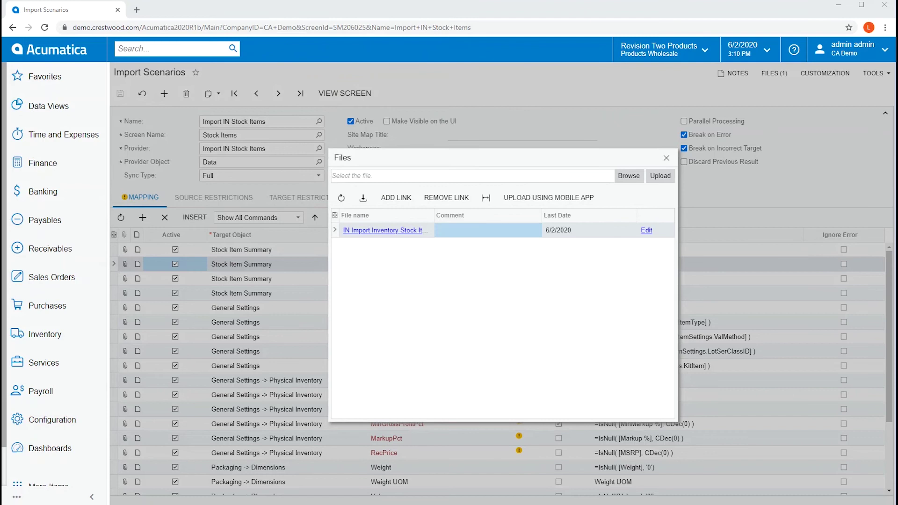
# Step: In Excel, review the Template, Data and DataEcommerce sheets, ending on Template with ITEM01 and ITEM02
pyautogui.hotkey('alt', 'Tab')
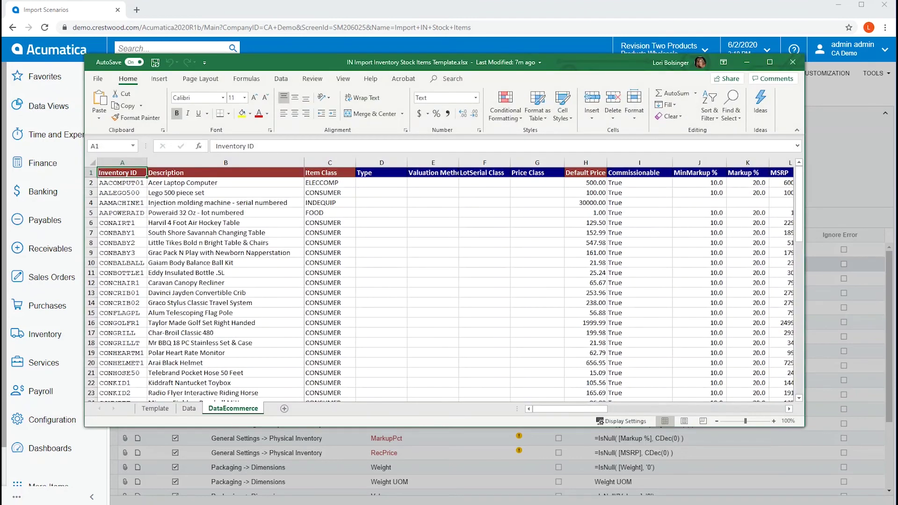
pyautogui.click(156, 409)
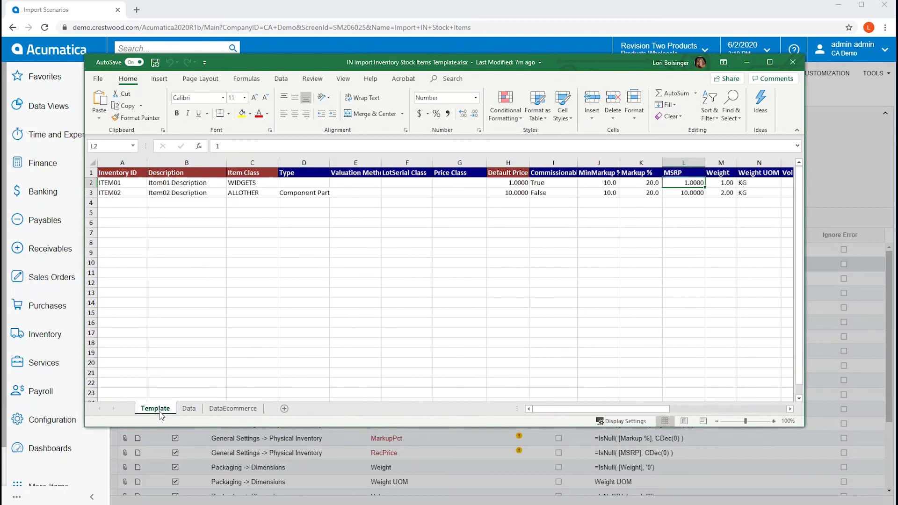
pyautogui.click(189, 410)
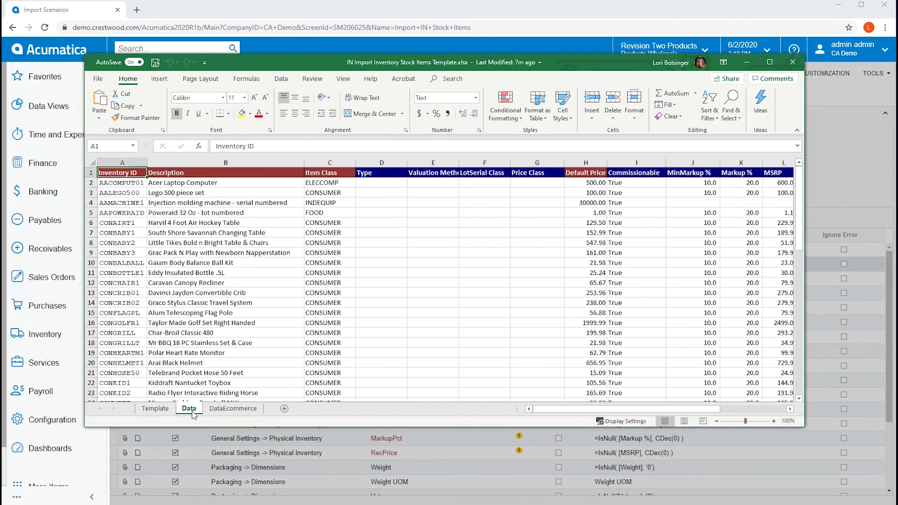
pyautogui.click(237, 411)
pyautogui.moveTo(576, 409)
pyautogui.mouseDown()
pyautogui.moveTo(702, 409)
pyautogui.moveTo(587, 412)
pyautogui.moveTo(564, 421)
pyautogui.mouseUp()
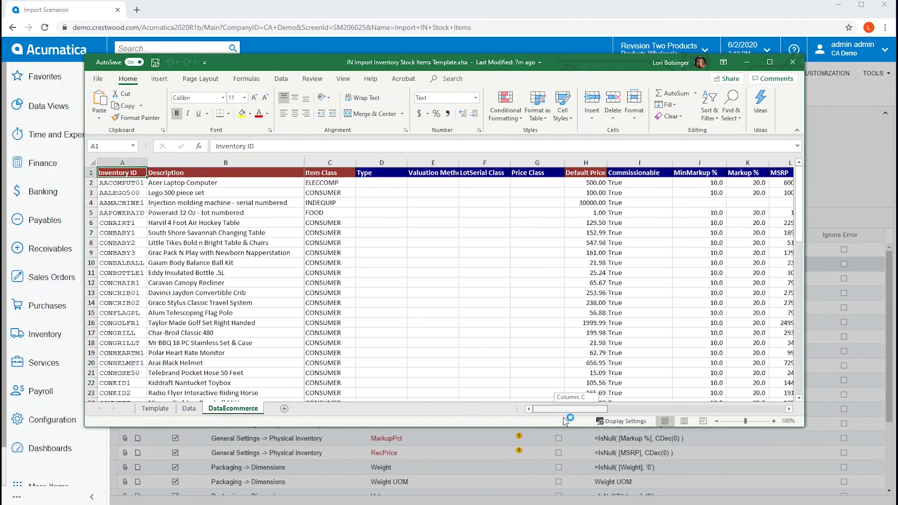
pyautogui.click(190, 410)
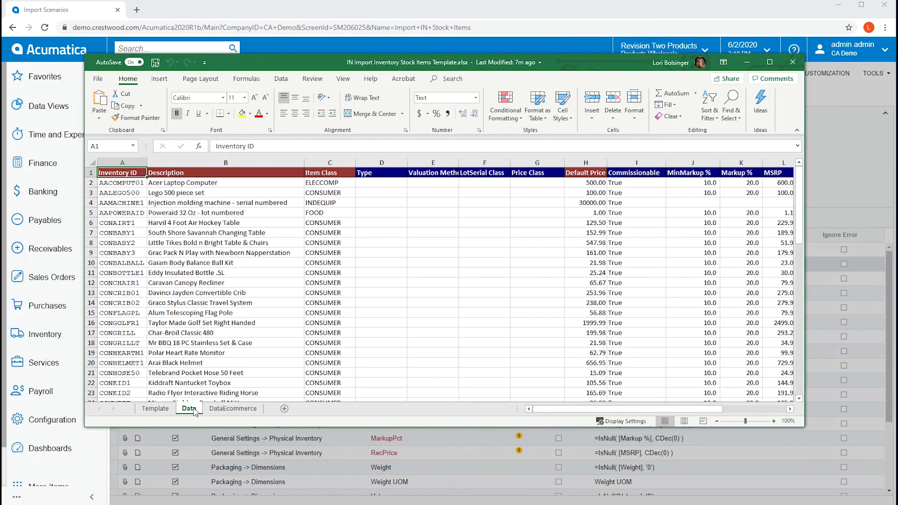
pyautogui.moveTo(650, 415); pyautogui.dragTo(341, 414)
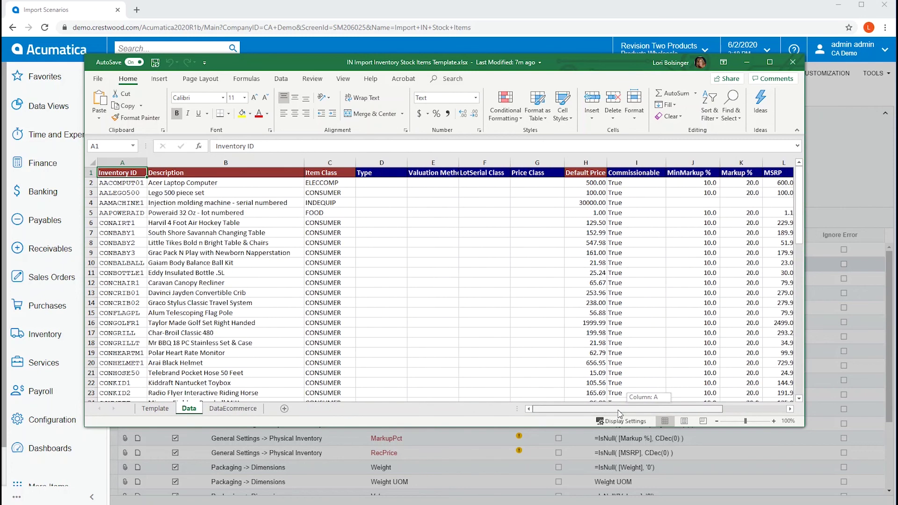
pyautogui.click(155, 409)
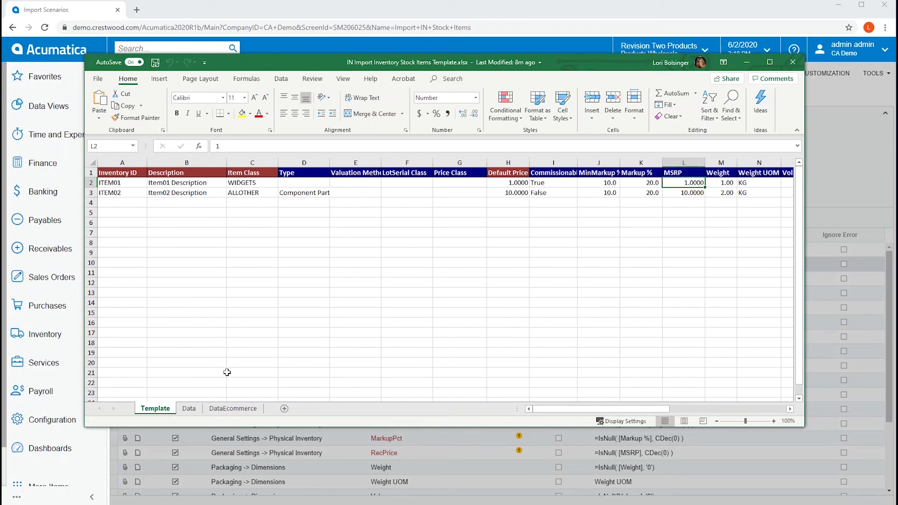
pyautogui.click(407, 313)
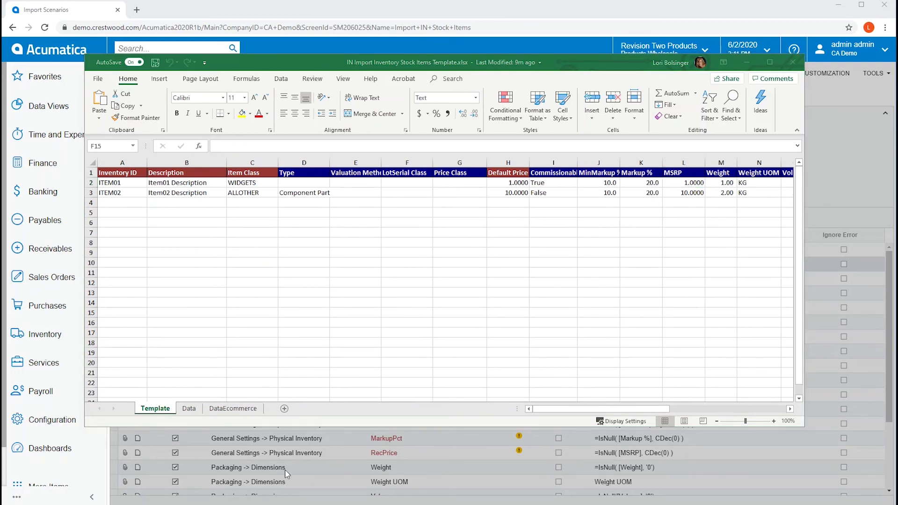
# Step: Close the template workbook and scroll across the TST-1234 row's columns
pyautogui.click(796, 69)
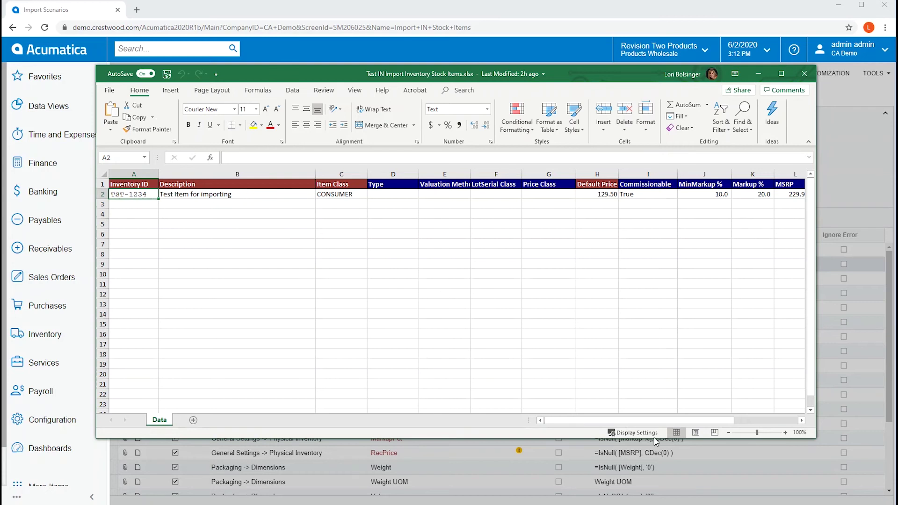
pyautogui.moveTo(672, 425); pyautogui.dragTo(632, 424)
# Step: Close Excel and the Files dialog, then open Import by Scenario through an 'impor' search
pyautogui.click(804, 74)
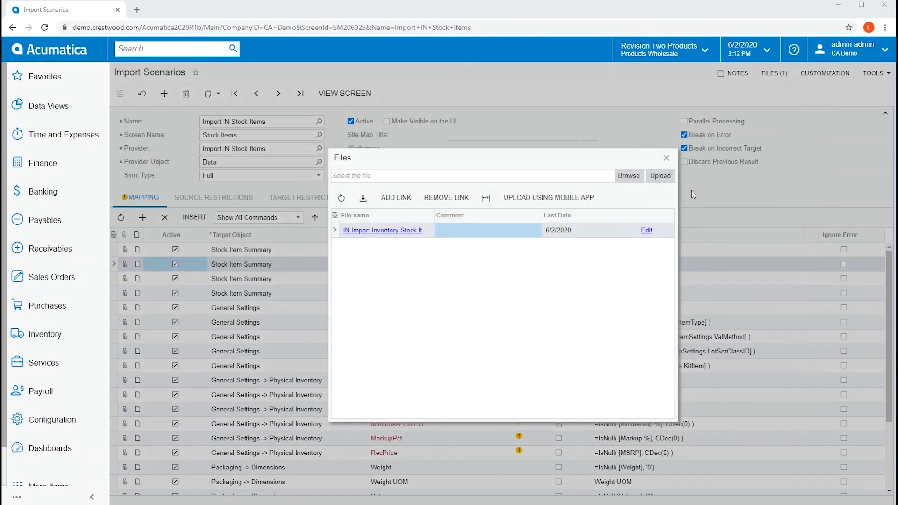
pyautogui.click(666, 159)
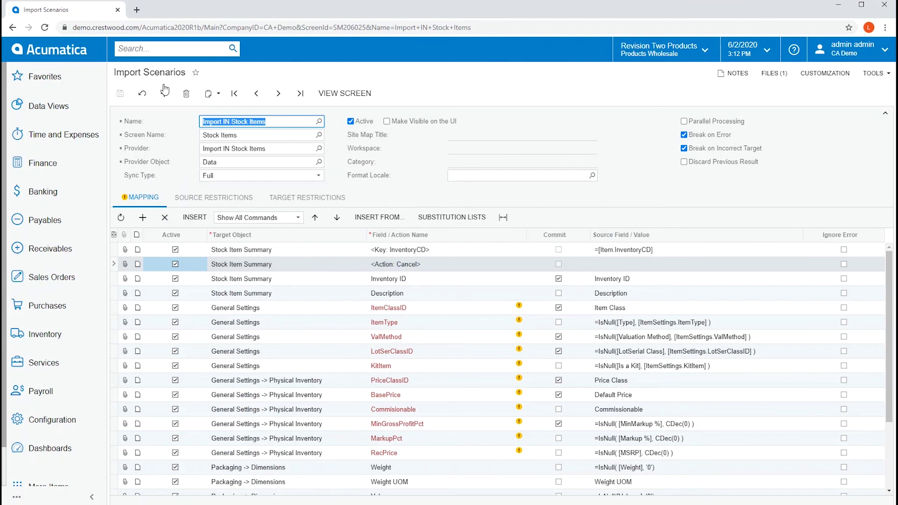
pyautogui.click(166, 51)
pyautogui.write('import')
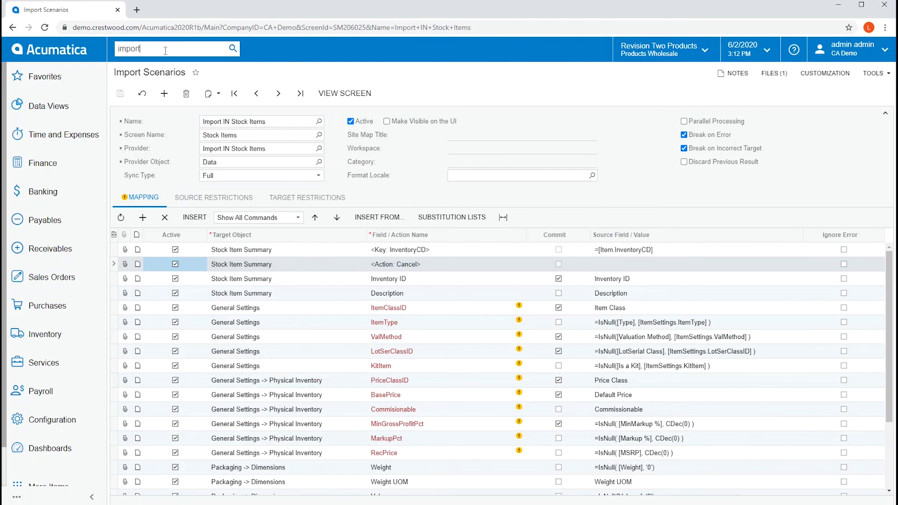
pyautogui.press('Return')
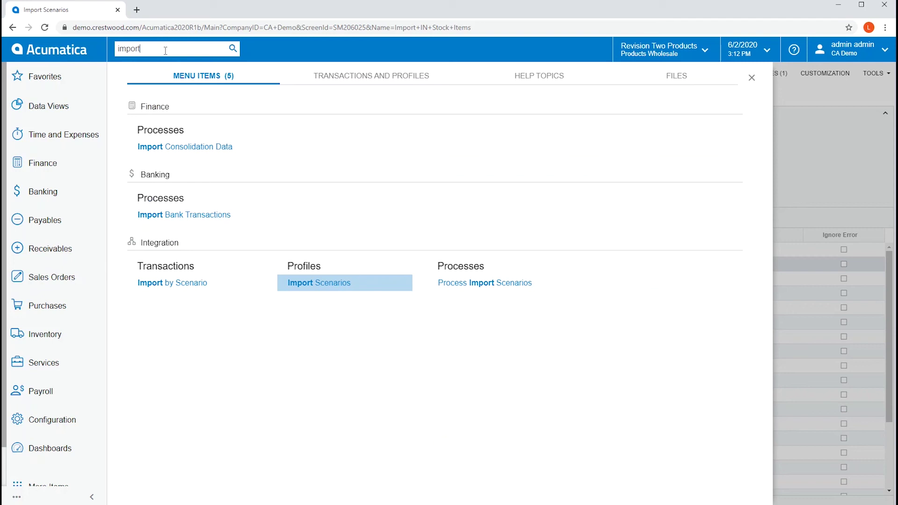
pyautogui.click(172, 290)
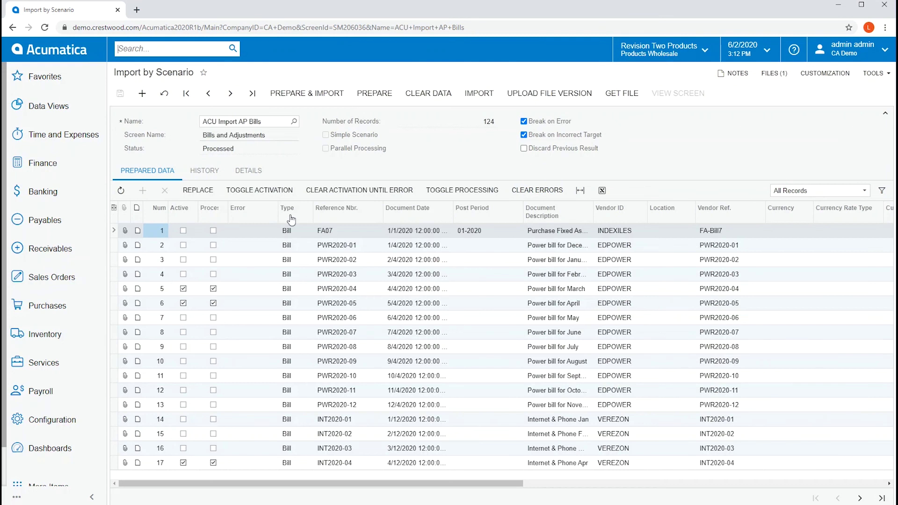
# Step: Pick Import IN Stock Items from the lookup's second page, loading 66 prepared stock item records
pyautogui.click(294, 122)
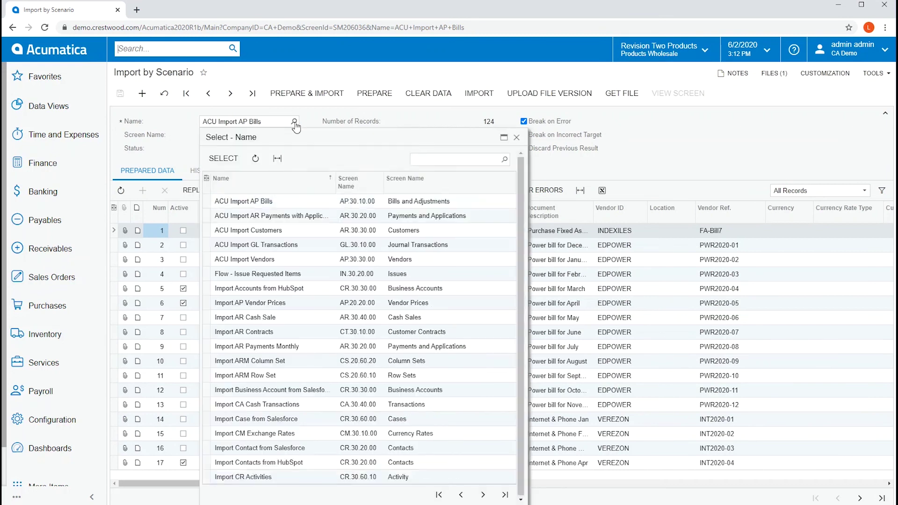
pyautogui.click(492, 494)
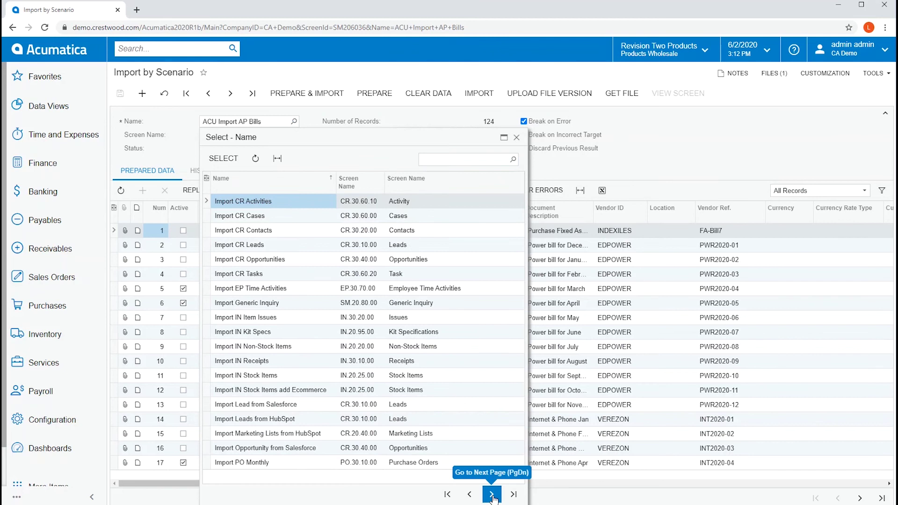
pyautogui.doubleClick(270, 375)
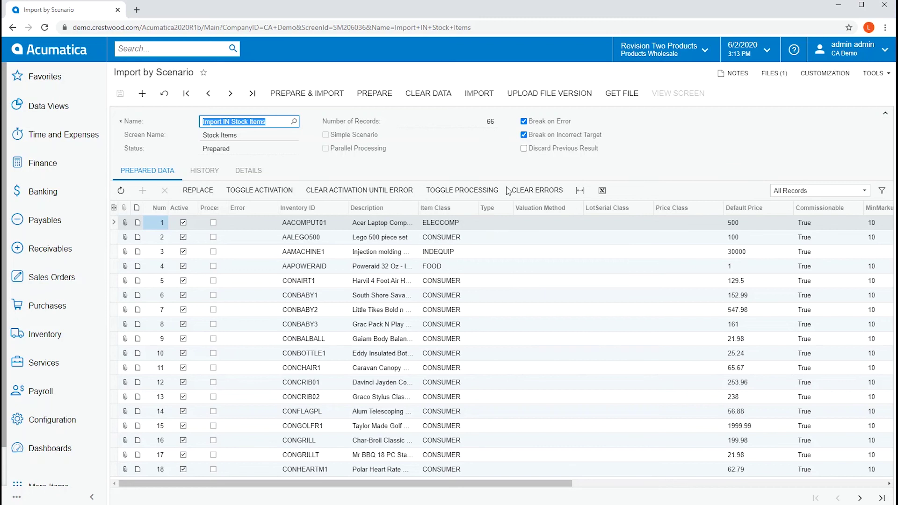
# Step: Upload Test IN Import Inventory Stock Items.xlsx as a new version of the scenario's source file
pyautogui.click(565, 92)
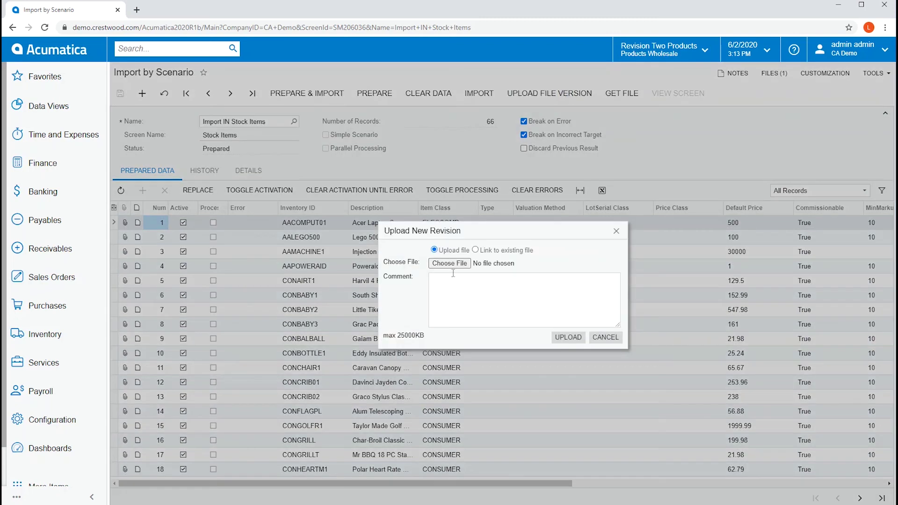
pyautogui.click(455, 264)
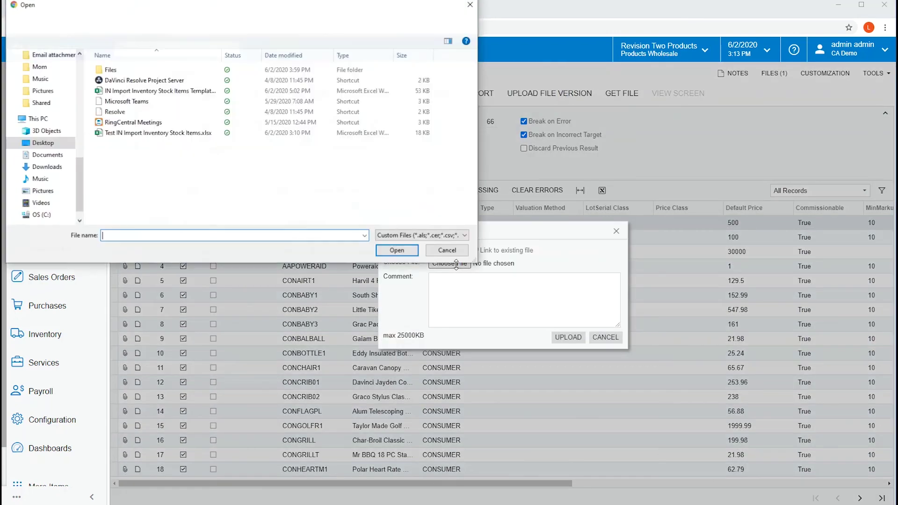
pyautogui.doubleClick(147, 134)
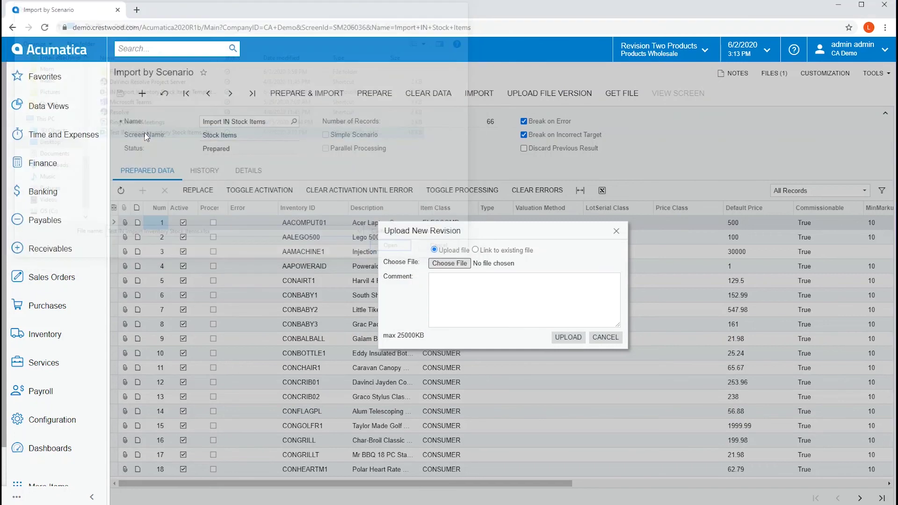
pyautogui.click(569, 338)
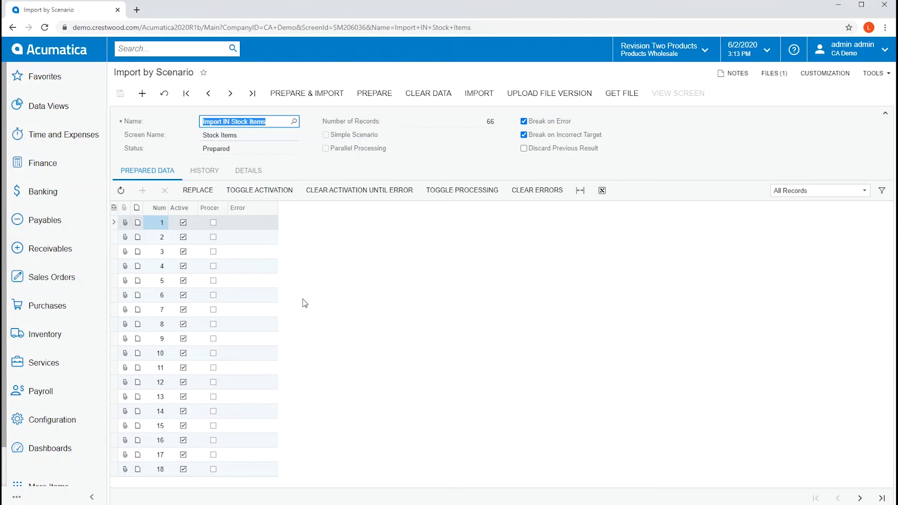
# Step: Prepare and import the data, processing TST-1234 with CONSUMER class and default price 129.5
pyautogui.click(373, 95)
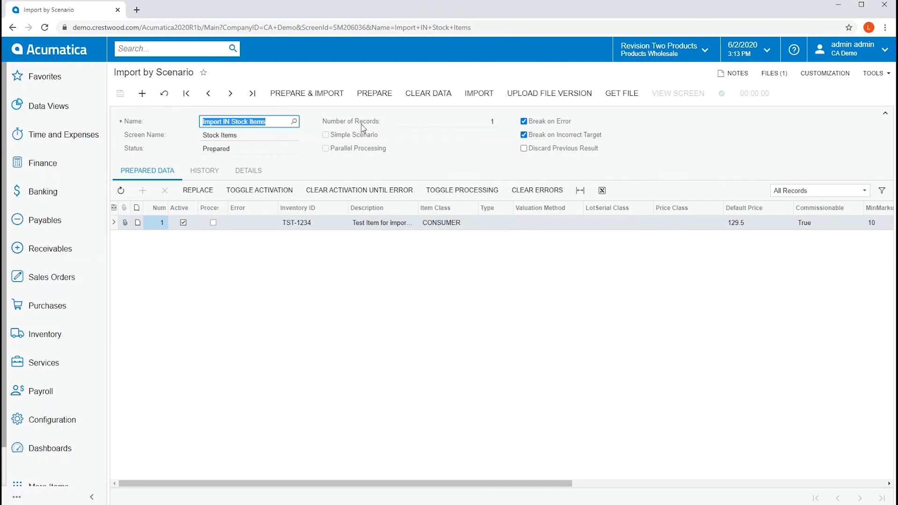
pyautogui.click(470, 98)
# Step: Filter Inventory > Stock Items by 'tst' and open the TST-1234 record
pyautogui.click(44, 337)
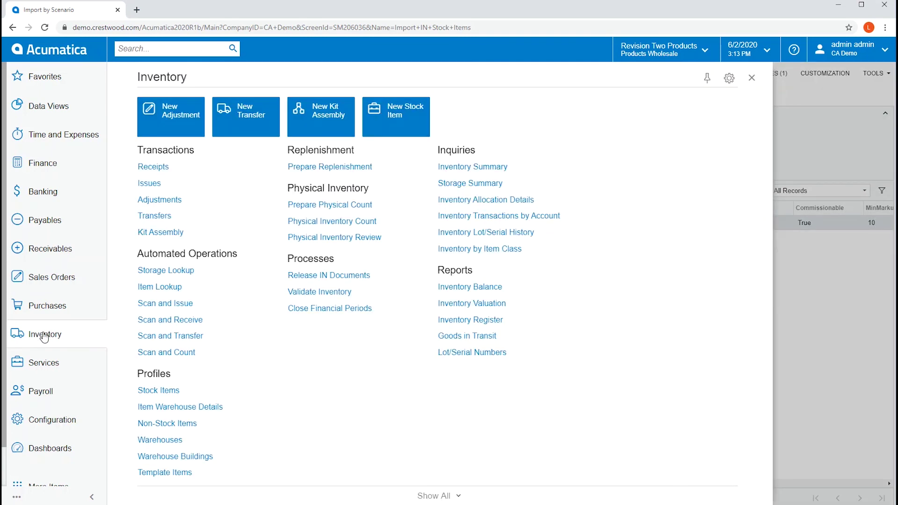
pyautogui.click(170, 394)
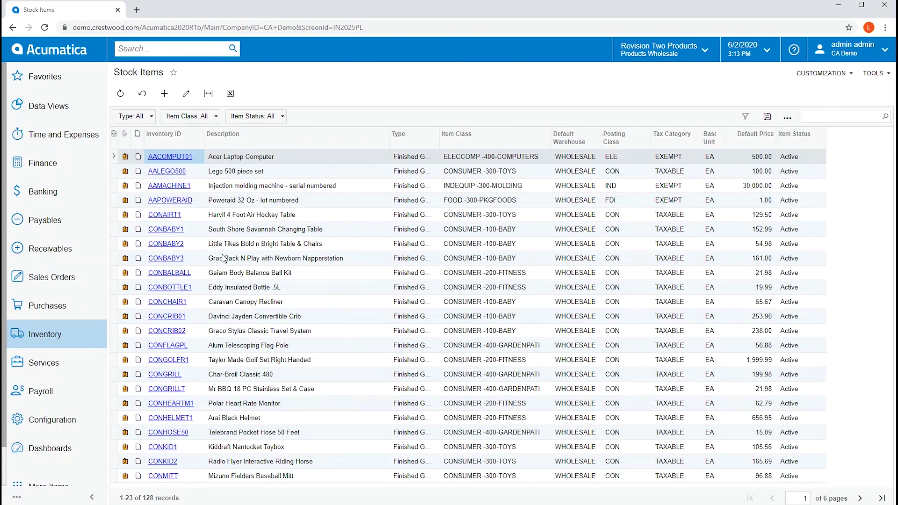
pyautogui.click(838, 115)
pyautogui.write('tst')
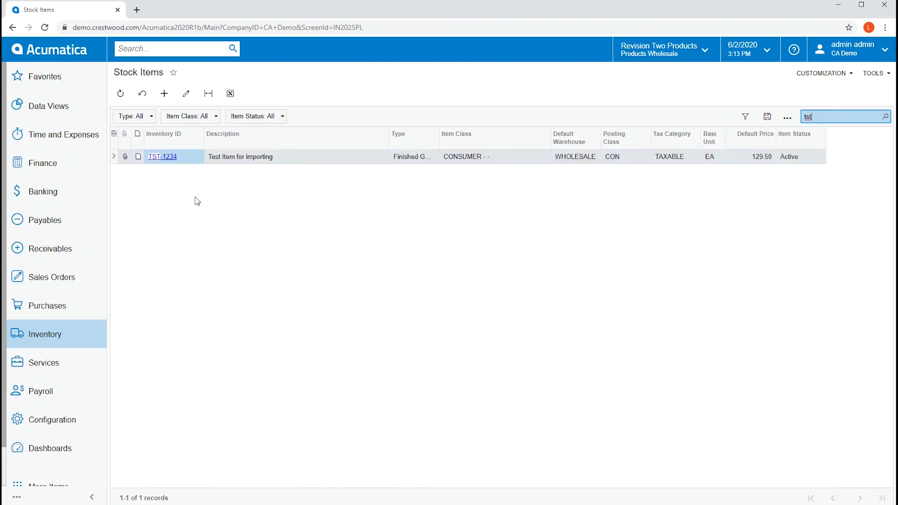
pyautogui.click(174, 161)
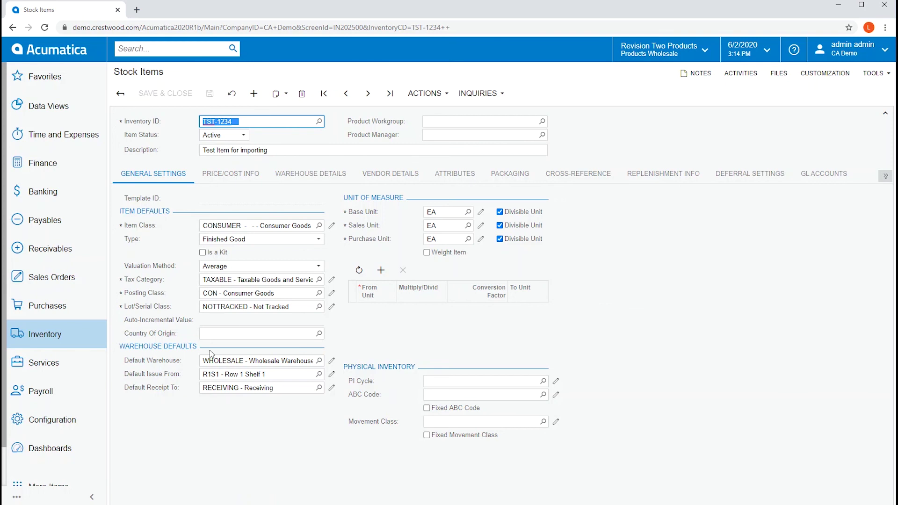
pyautogui.click(419, 175)
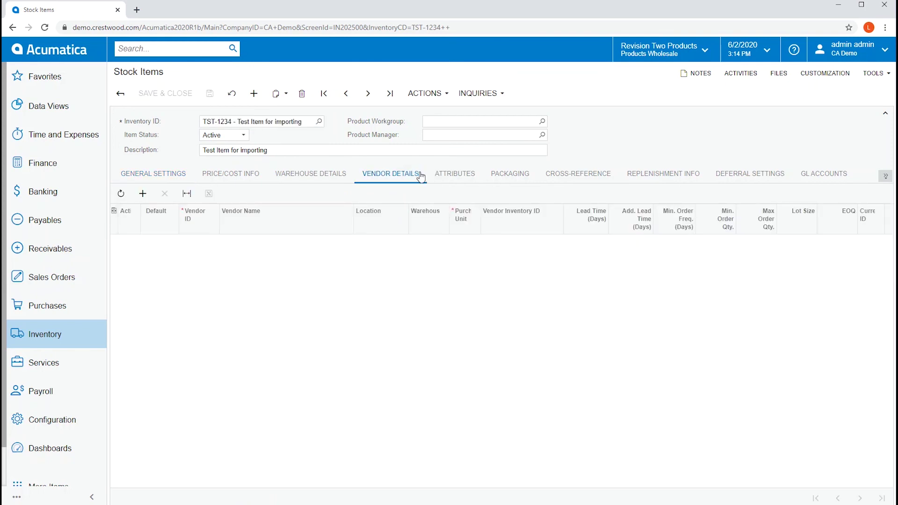